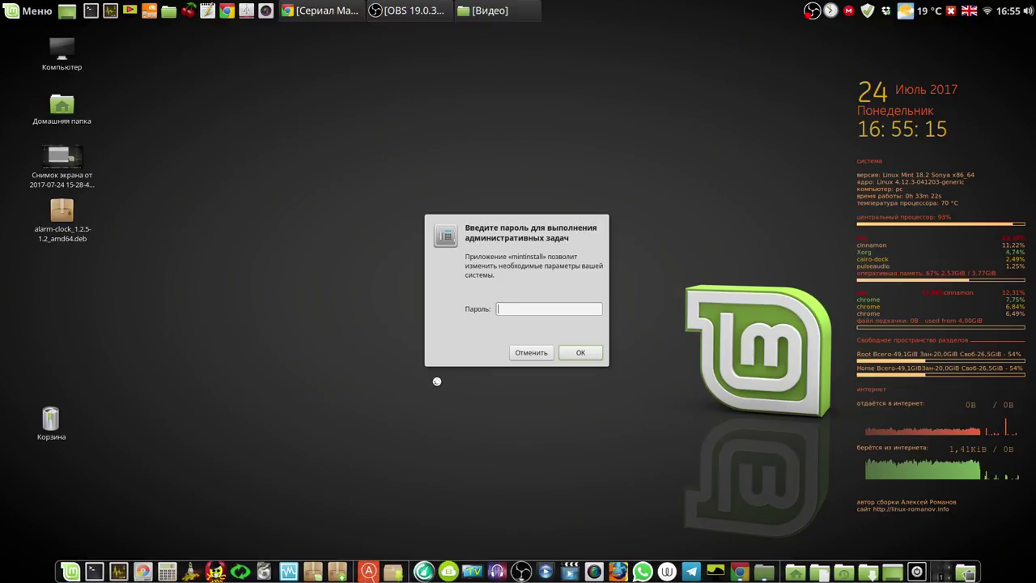
# Submit the administrator password to authorize the mintinstall software manager.
pyautogui.click(593, 354)
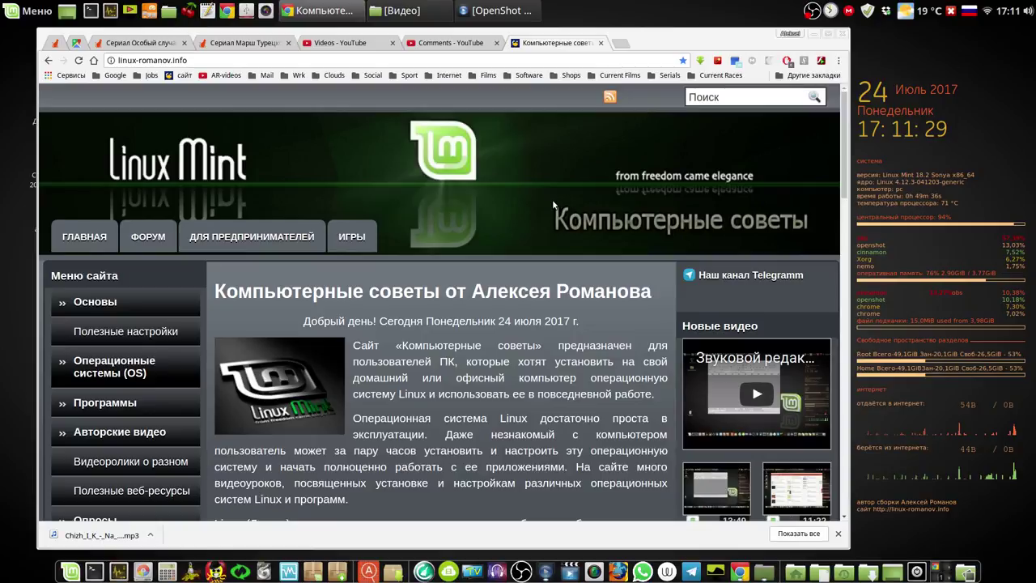
# Open the КРОК storage link for 64-bit builds and programs from the linux-romanov.info home page.
pyautogui.scroll(-3, 542, 198)
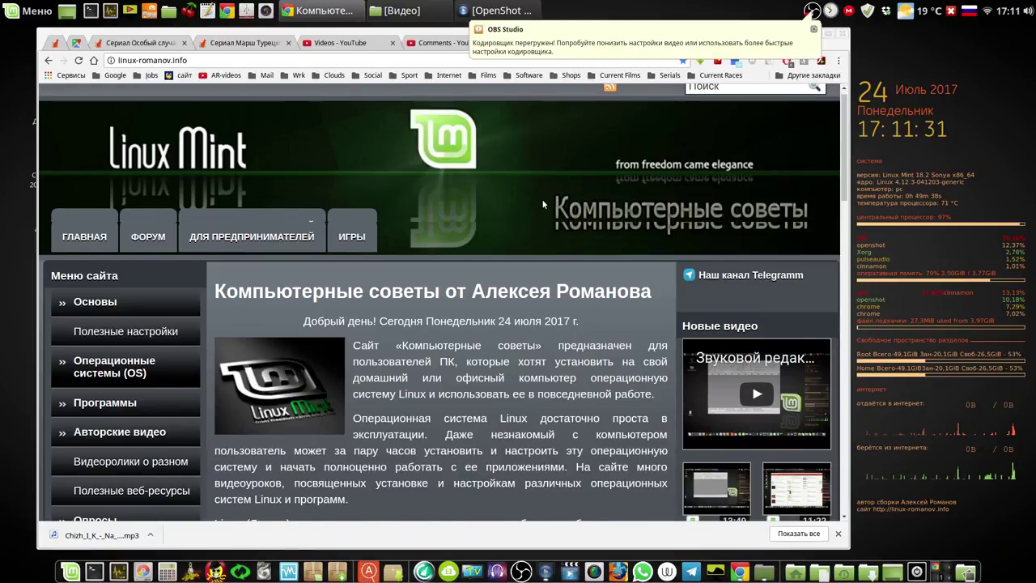
pyautogui.scroll(-3, 544, 204)
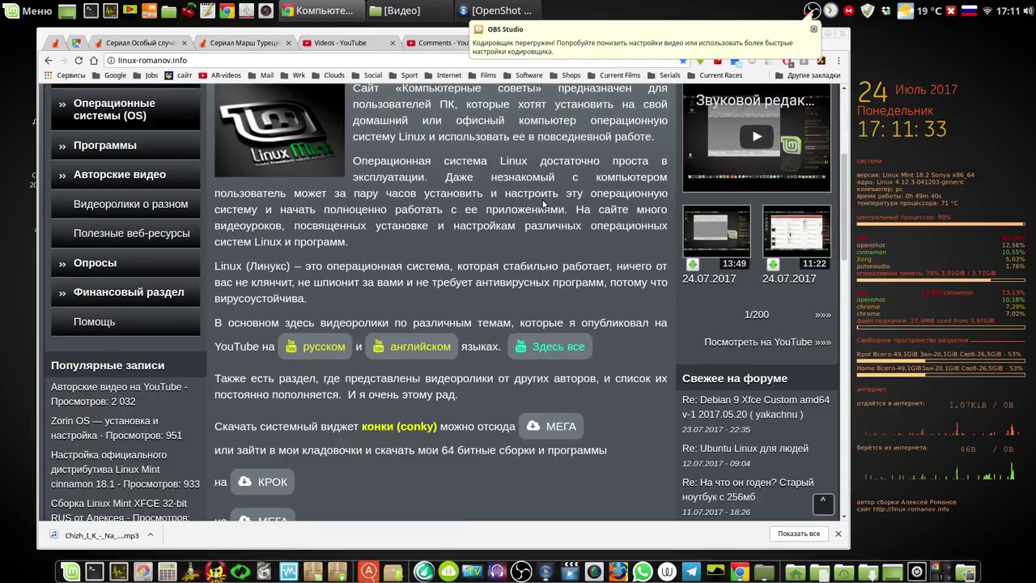
pyautogui.scroll(-2, 544, 204)
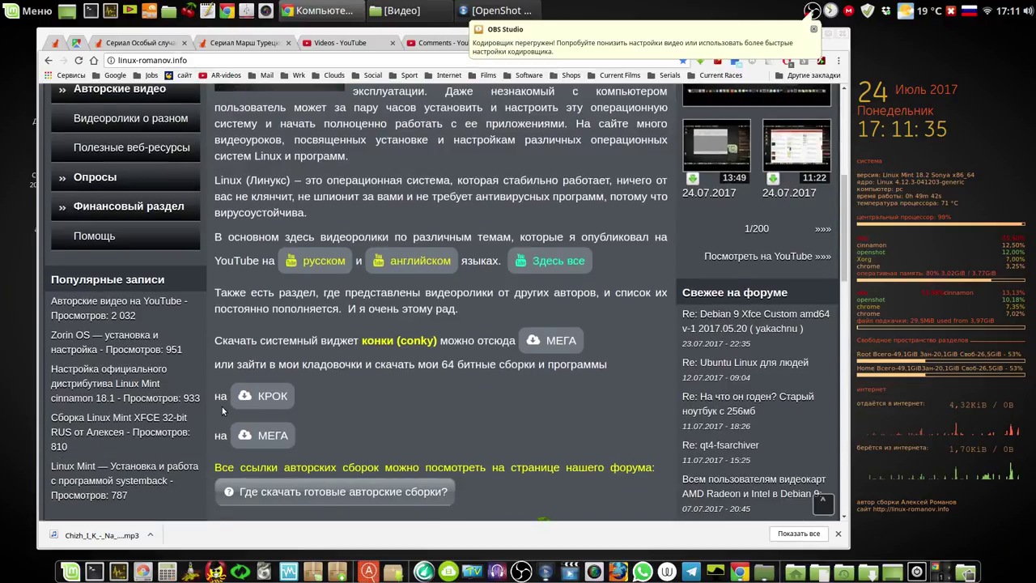
pyautogui.click(270, 395)
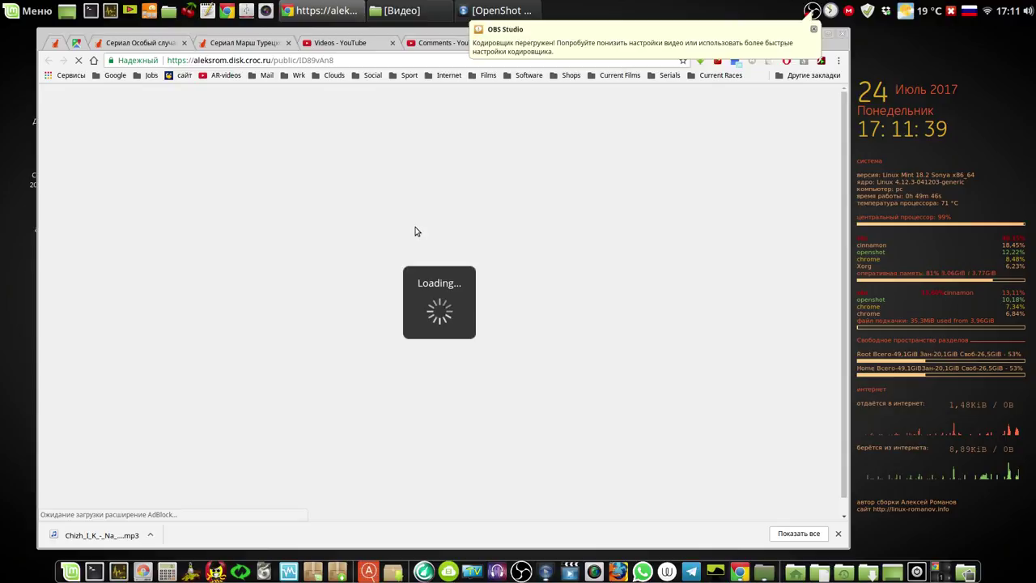
pyautogui.click(815, 30)
pyautogui.click(827, 34)
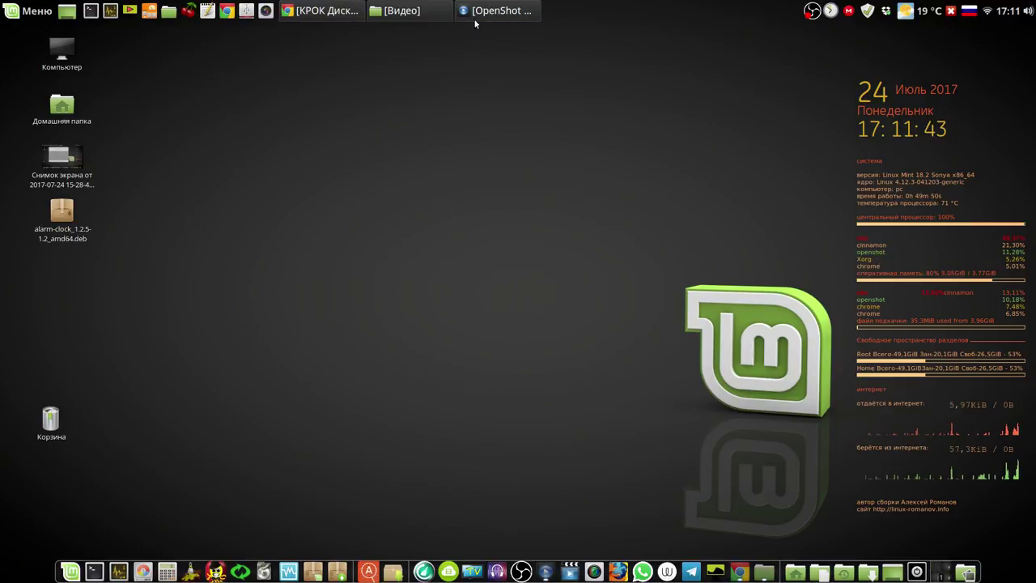
pyautogui.click(336, 12)
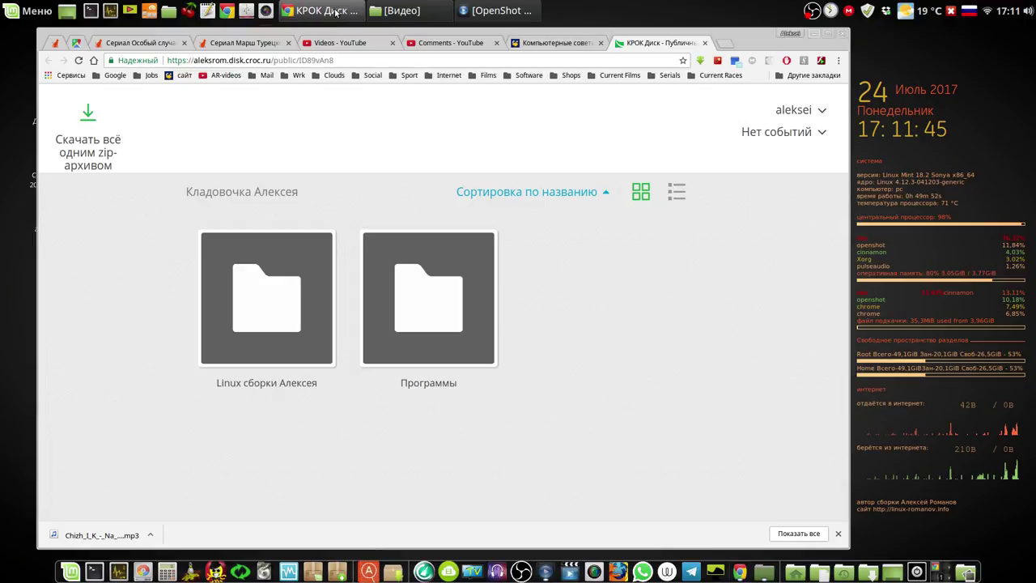
# Open the alarm-clock_1.2.5-1.2_amd64.deb package in the Alarm-Clock folder inside Программы.
pyautogui.click(436, 314)
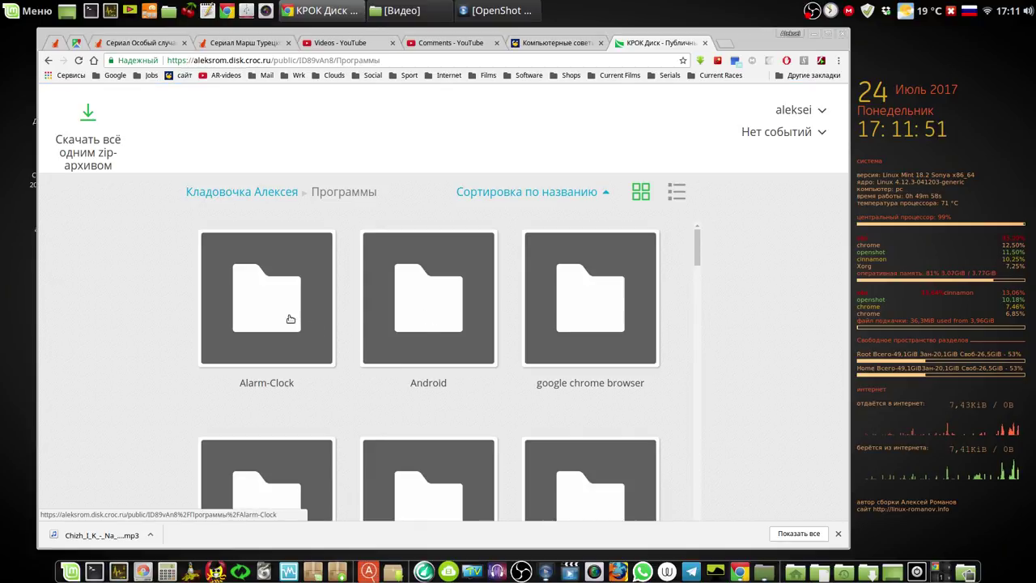
pyautogui.click(277, 309)
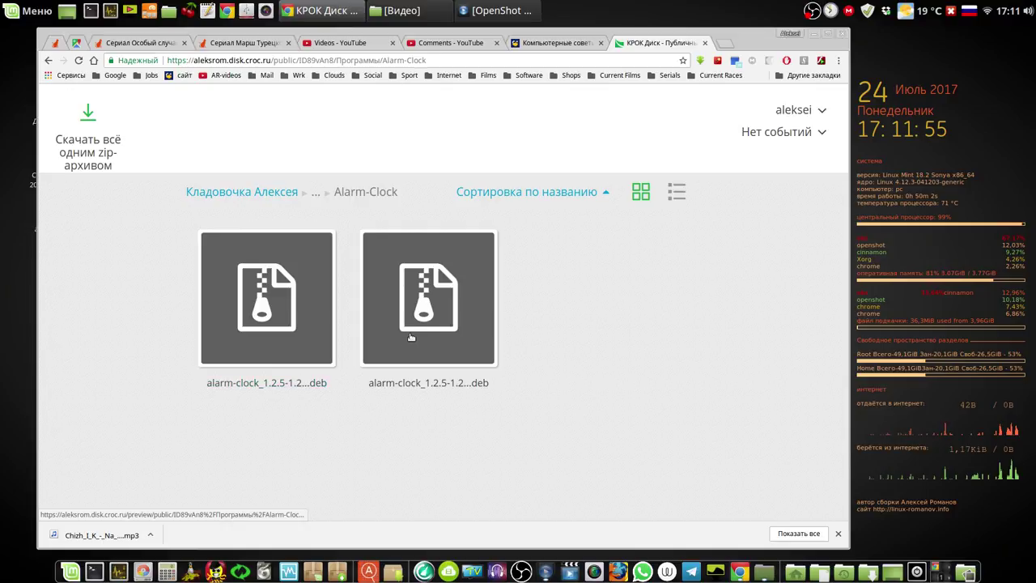
pyautogui.click(275, 298)
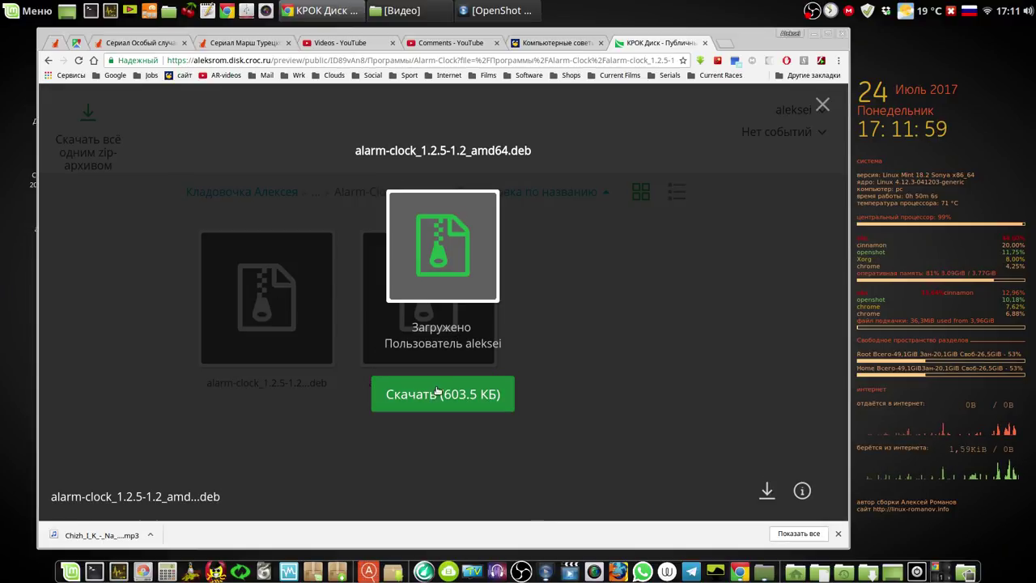
# Download the amd64 package and save it in the Загрузки folder.
pyautogui.click(437, 392)
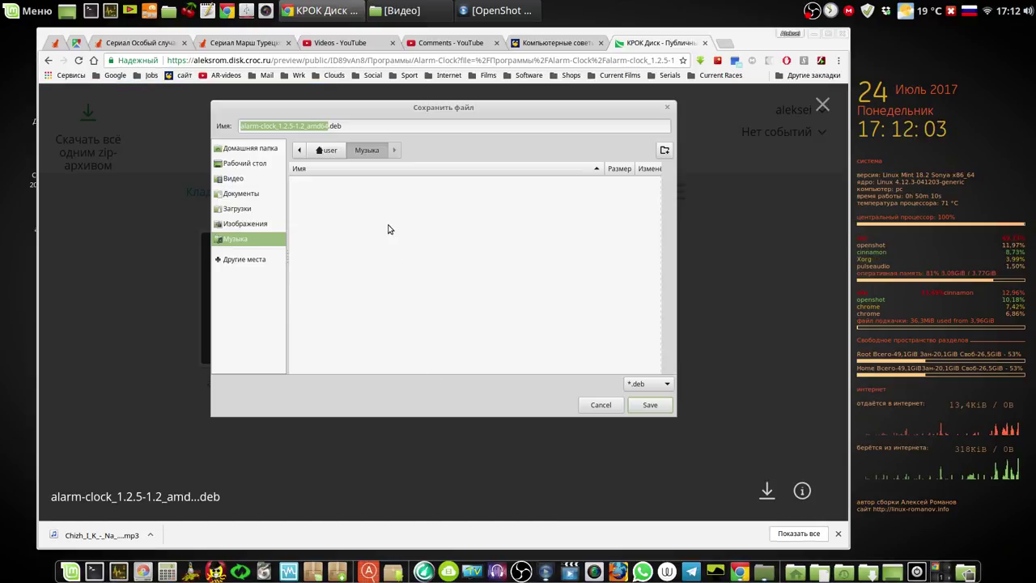
pyautogui.click(245, 163)
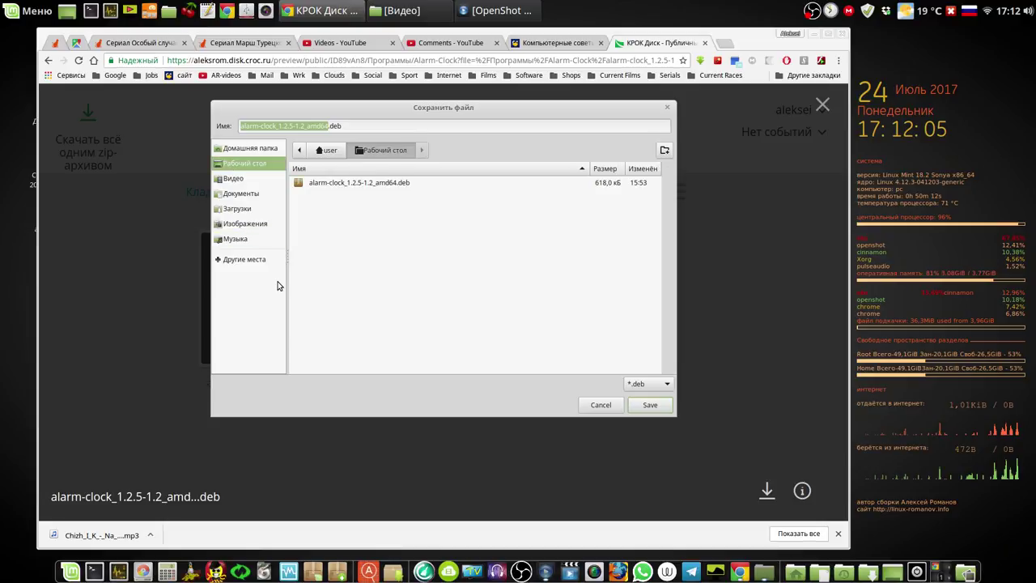
pyautogui.click(240, 210)
pyautogui.click(647, 405)
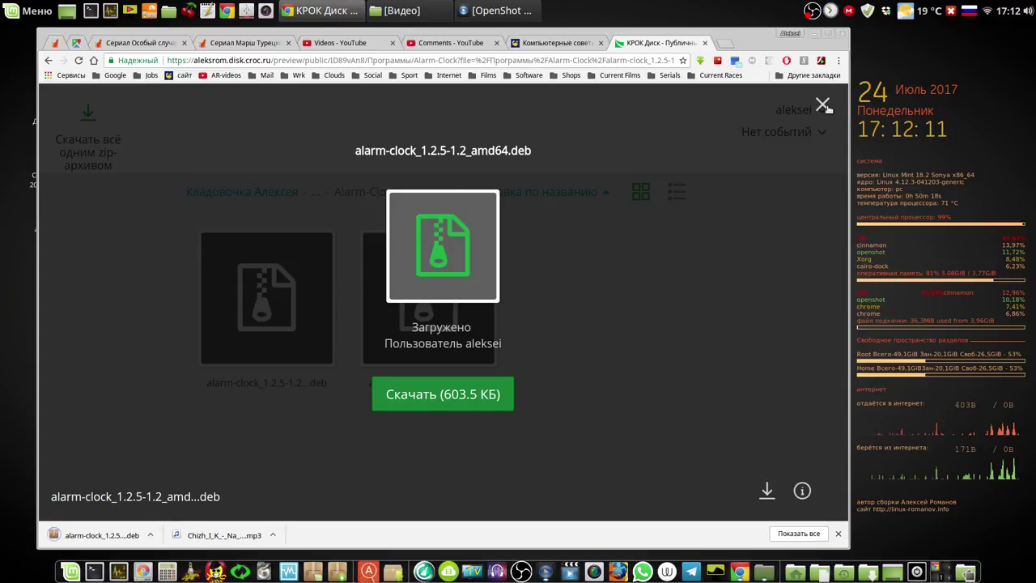
# Close the package preview and the КРОК Диск page, and minimize the browser to show the desktop.
pyautogui.click(821, 106)
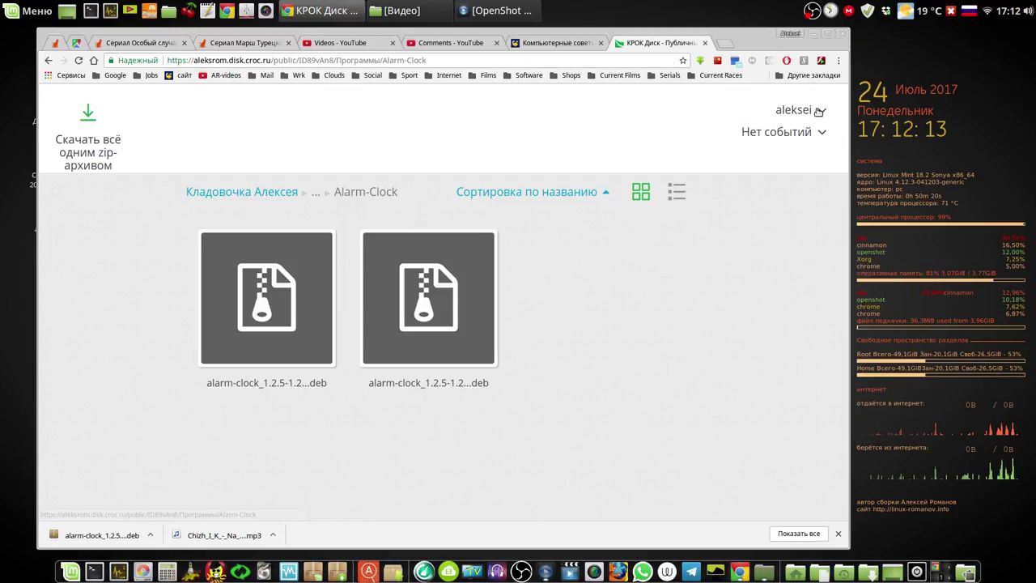
pyautogui.click(704, 43)
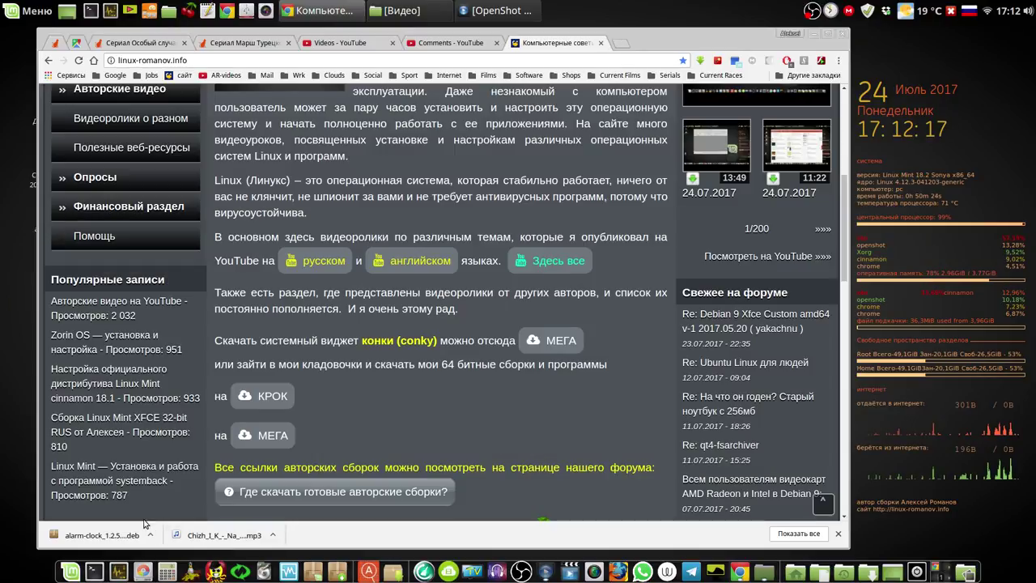
pyautogui.click(814, 34)
pyautogui.click(67, 212)
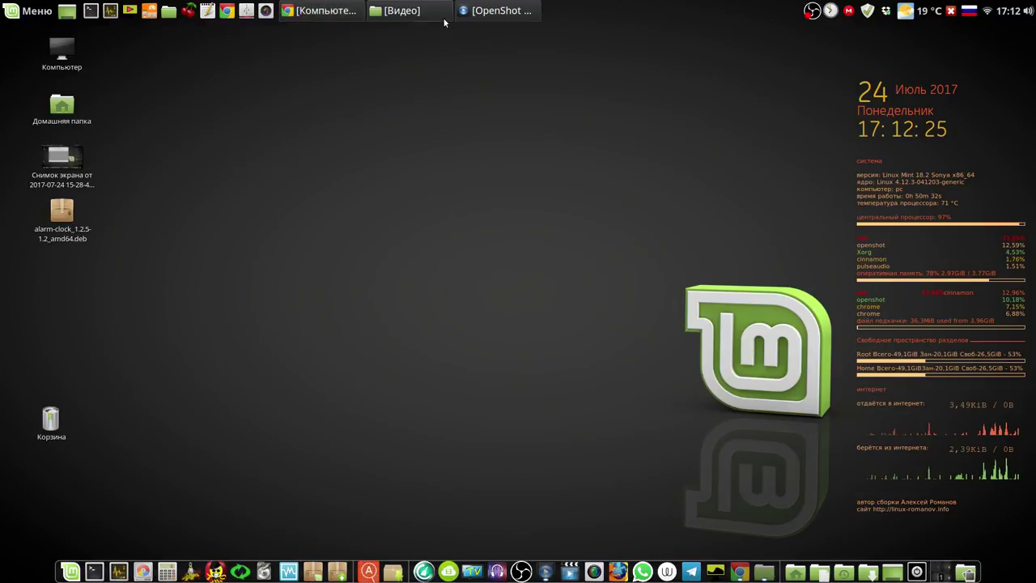
pyautogui.click(813, 13)
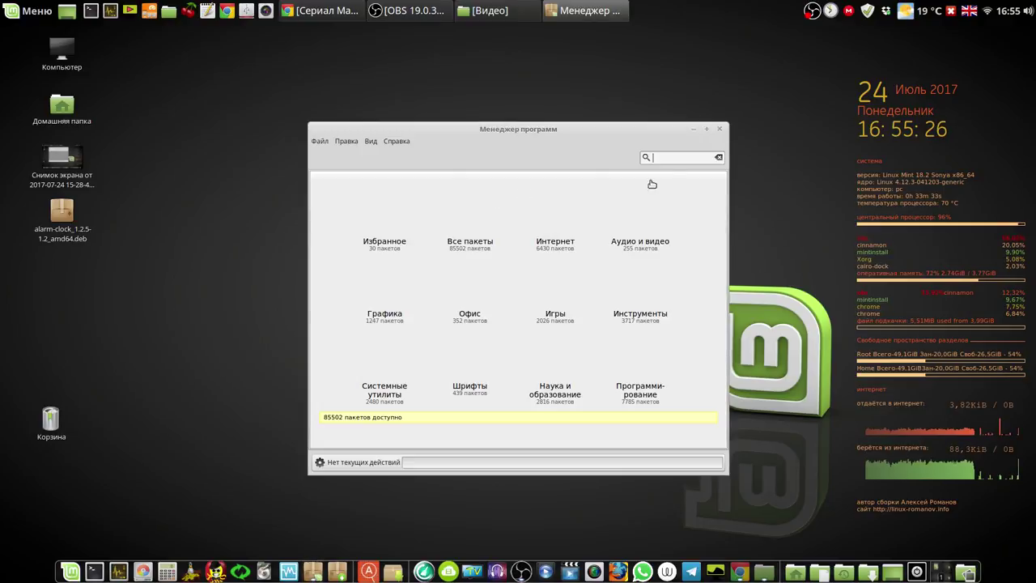
# Search the software manager for "alarm", view the Alarm-clock package's details, and close the manager.
pyautogui.write('alarm')
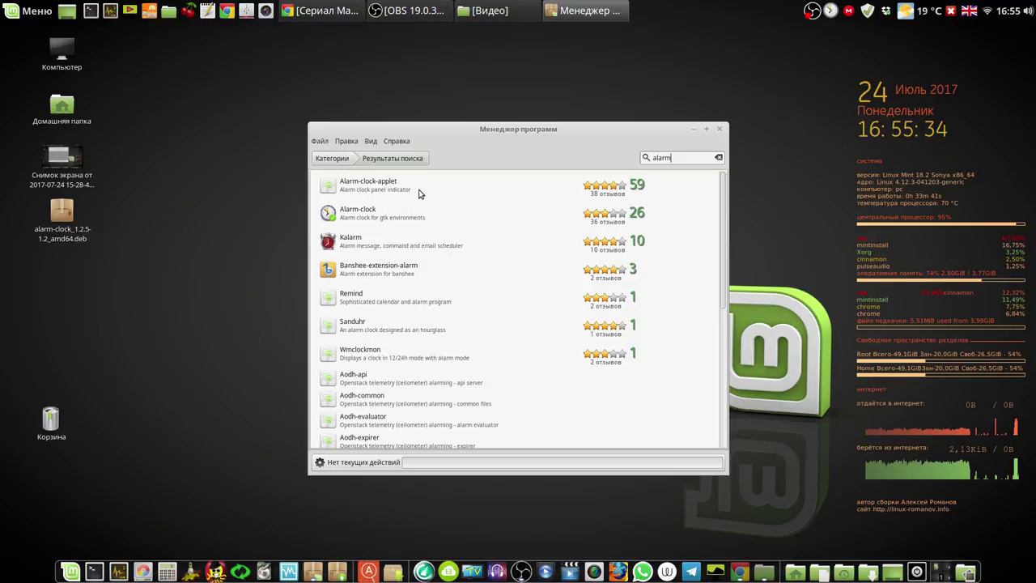
pyautogui.click(387, 215)
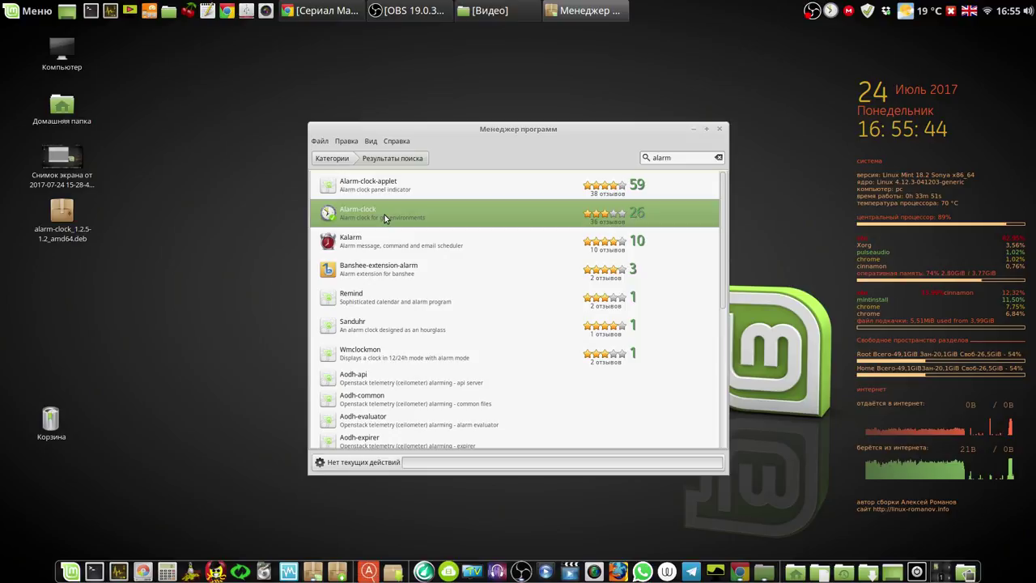
pyautogui.doubleClick(383, 214)
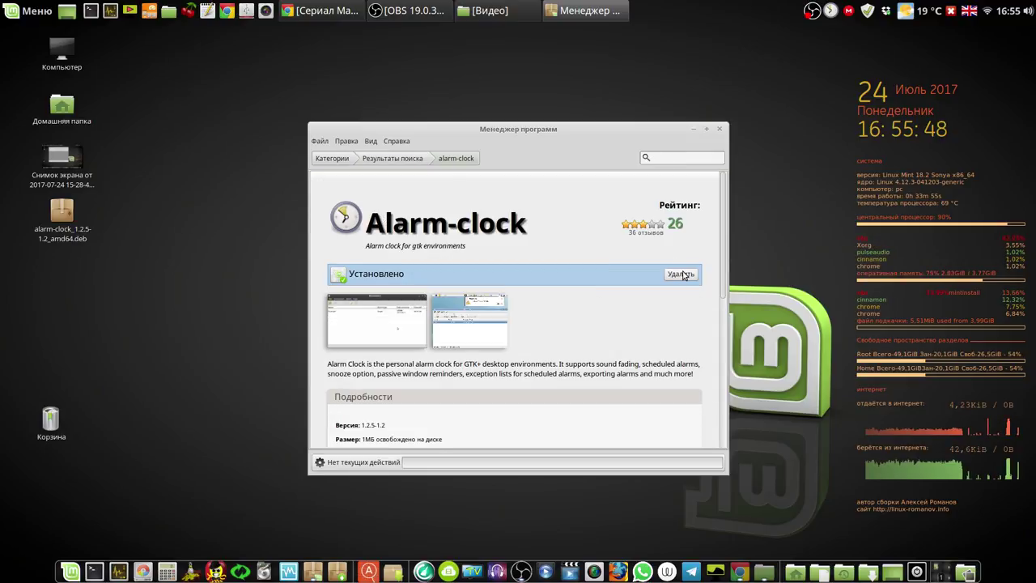
pyautogui.click(720, 131)
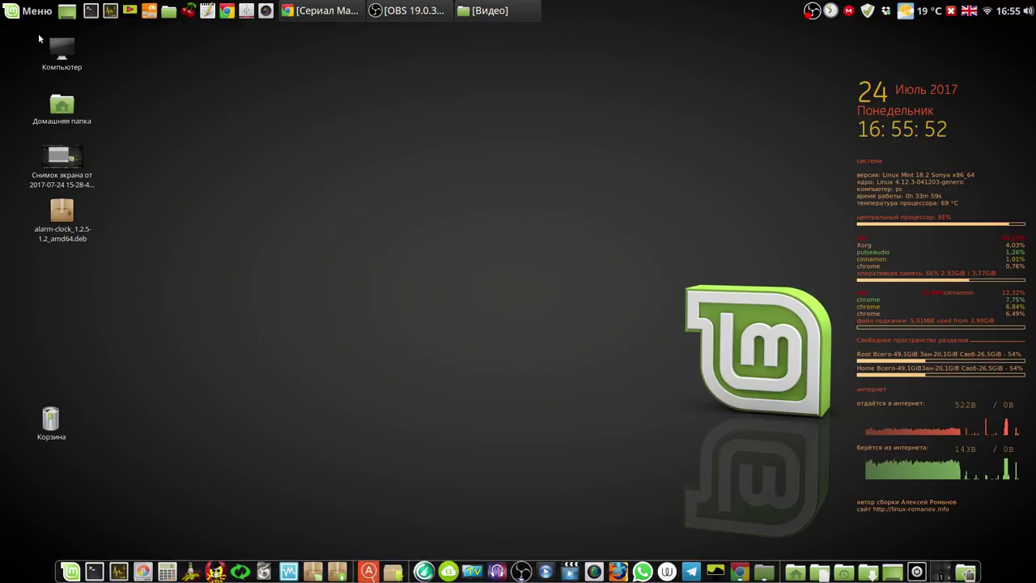
# Look for Alarm Clock in the list of all installed applications.
pyautogui.click(36, 13)
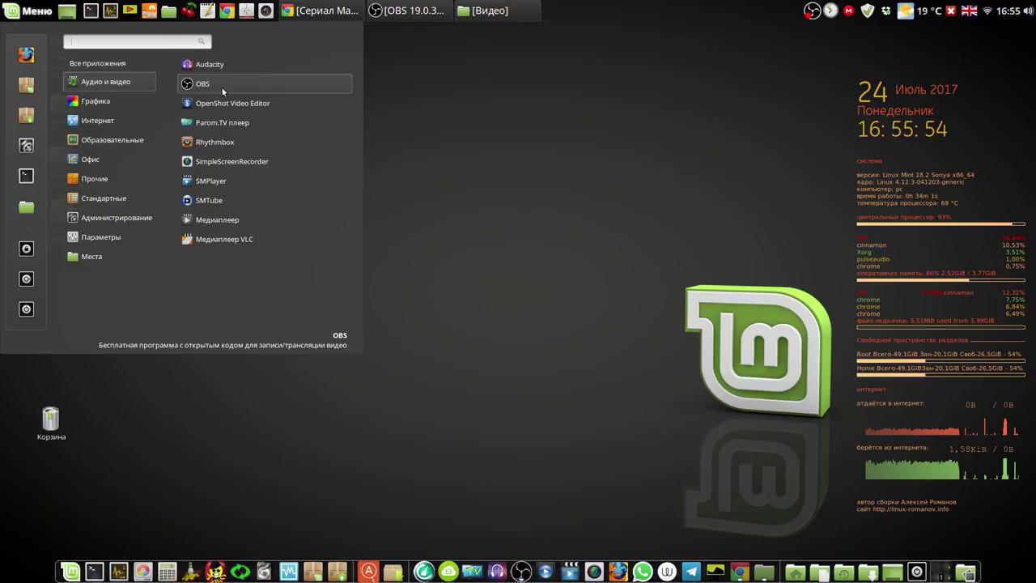
pyautogui.moveTo(138, 66)
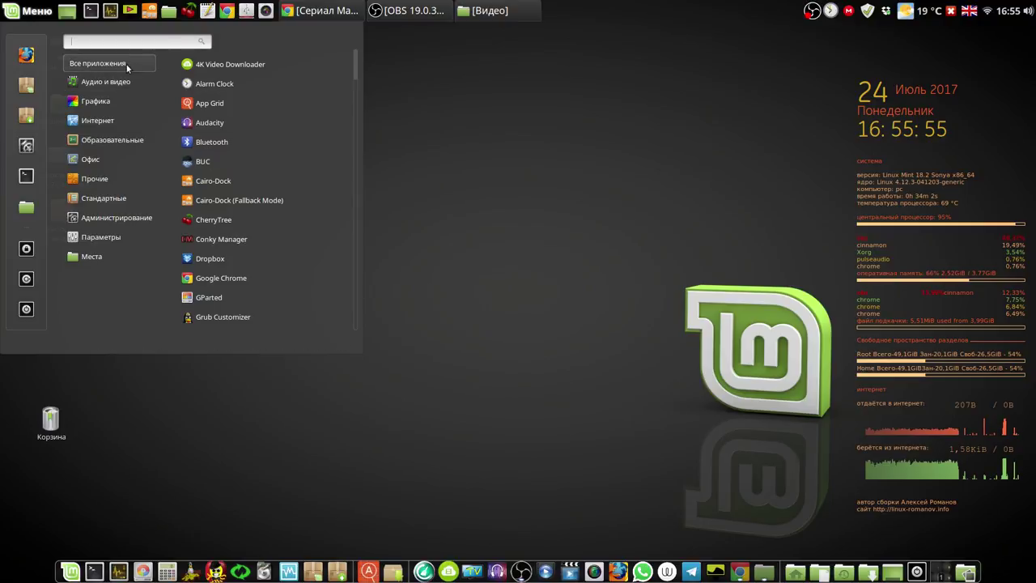
pyautogui.click(637, 31)
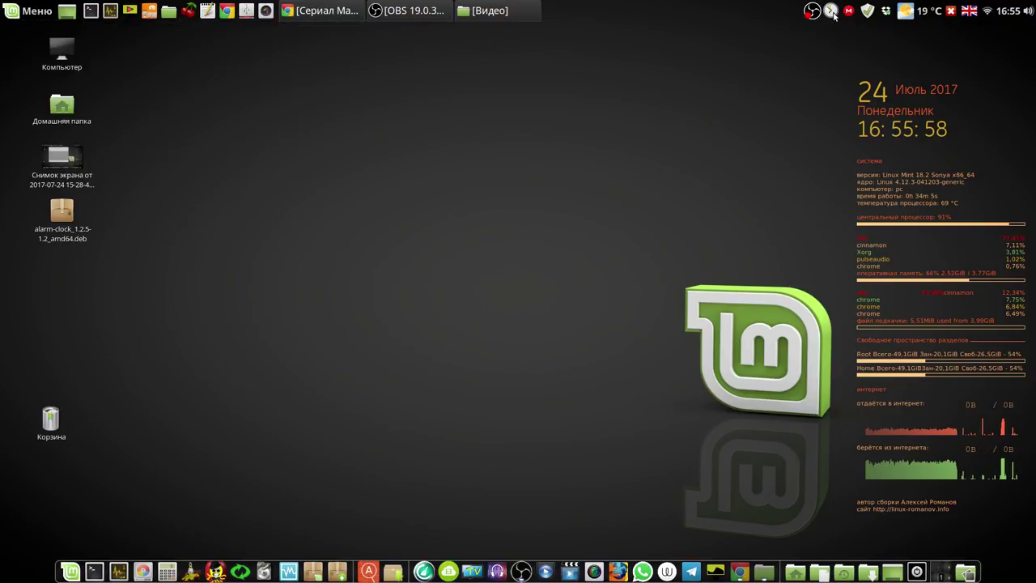
# Bring up the Alarm Clock window and move it toward the middle of the desktop.
pyautogui.click(831, 11)
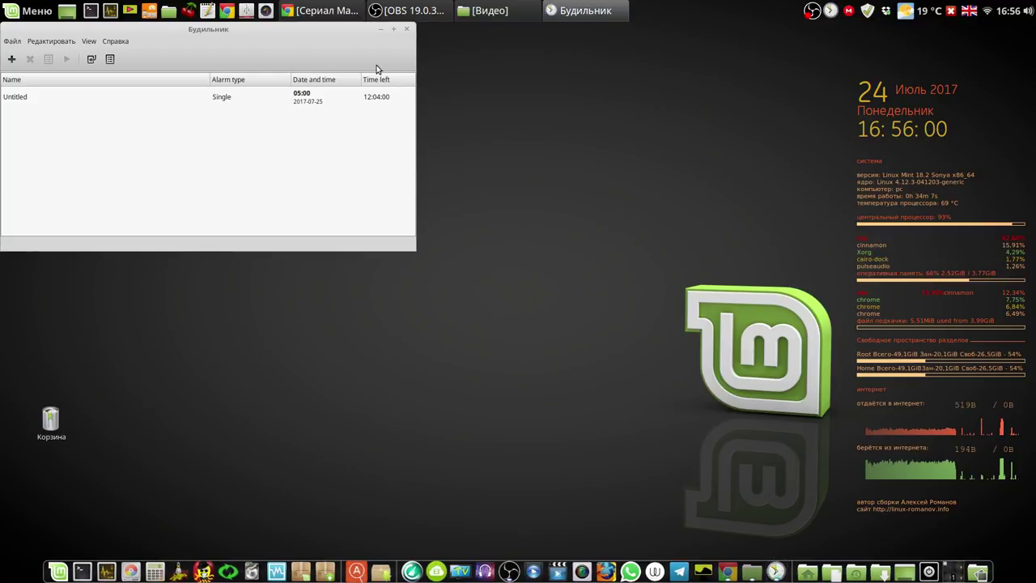
pyautogui.moveTo(345, 40); pyautogui.dragTo(586, 97)
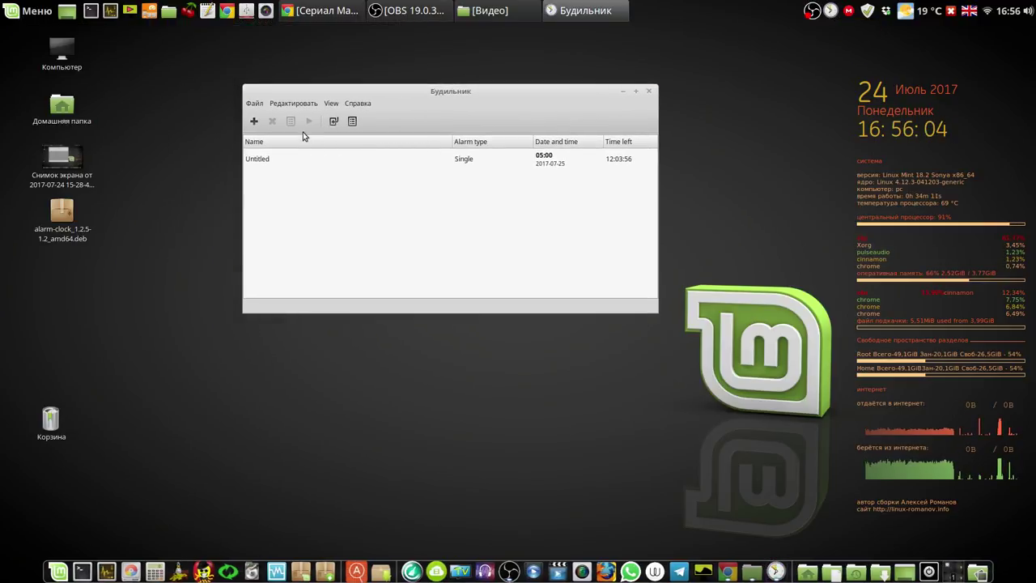
# Review the alarm clock's preferences for minimizing at launch and starting automatically with GNOME.
pyautogui.click(300, 104)
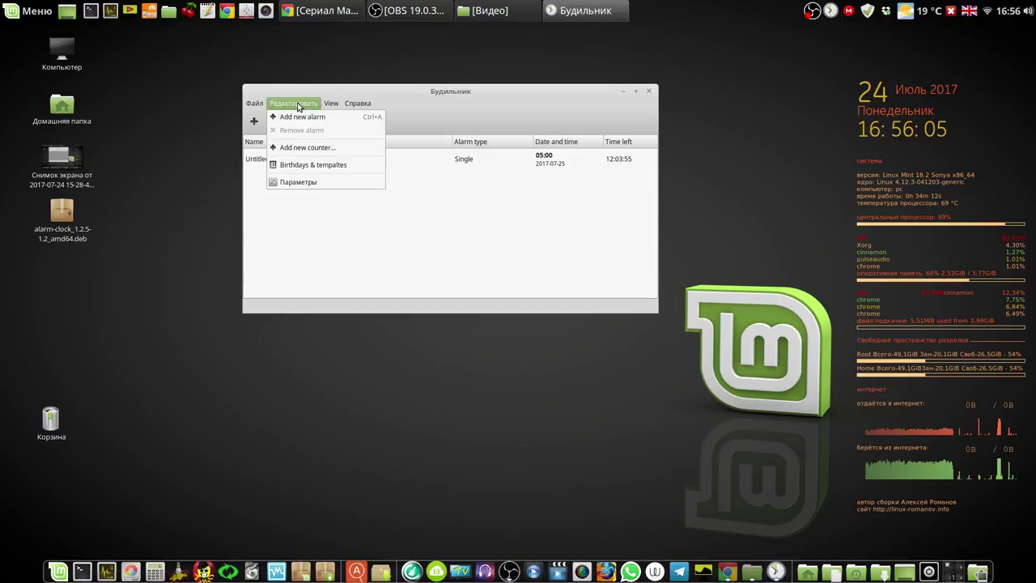
pyautogui.click(305, 182)
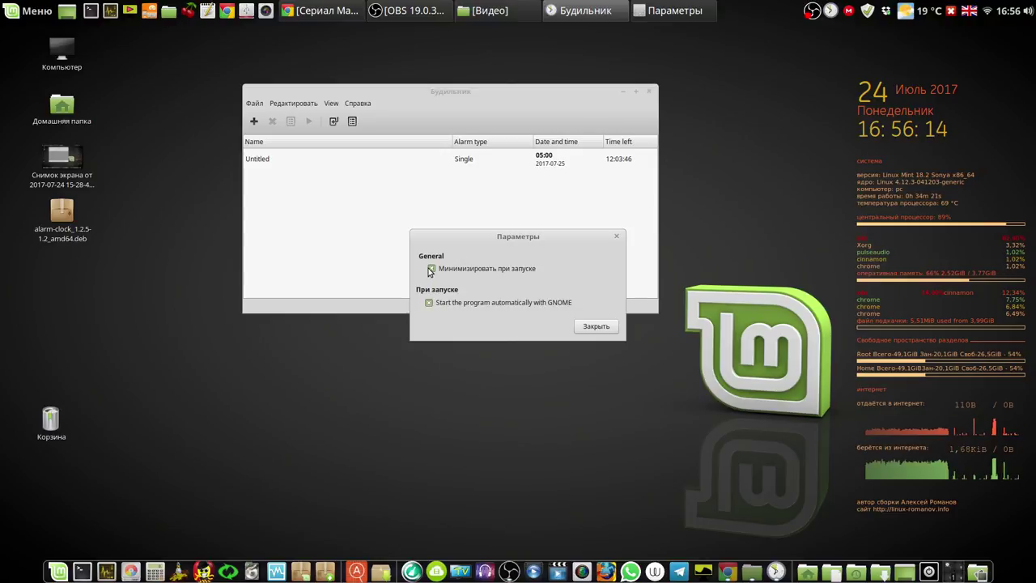
pyautogui.click(603, 327)
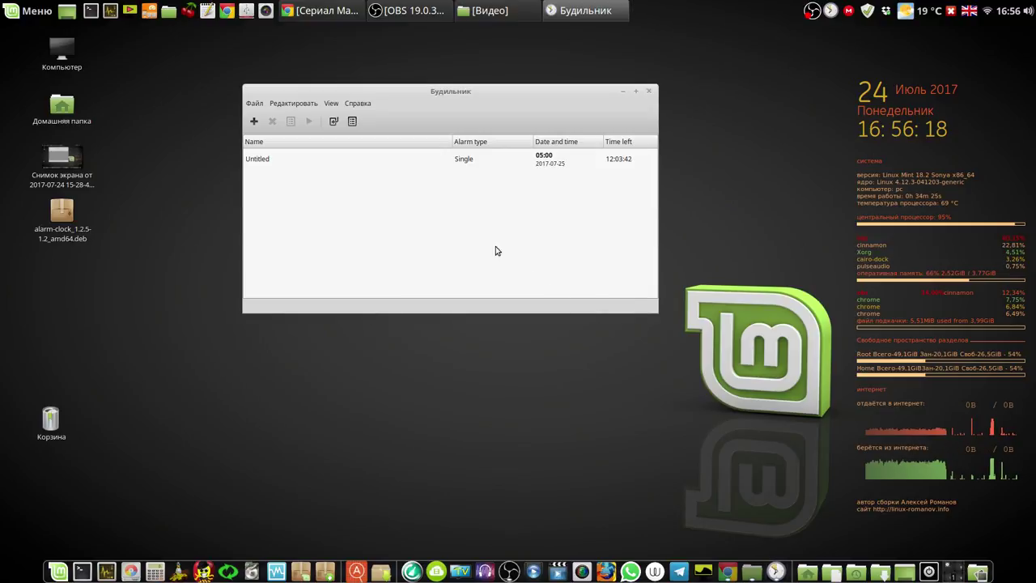
# Add a single-day alarm set for 16:57.
pyautogui.click(255, 121)
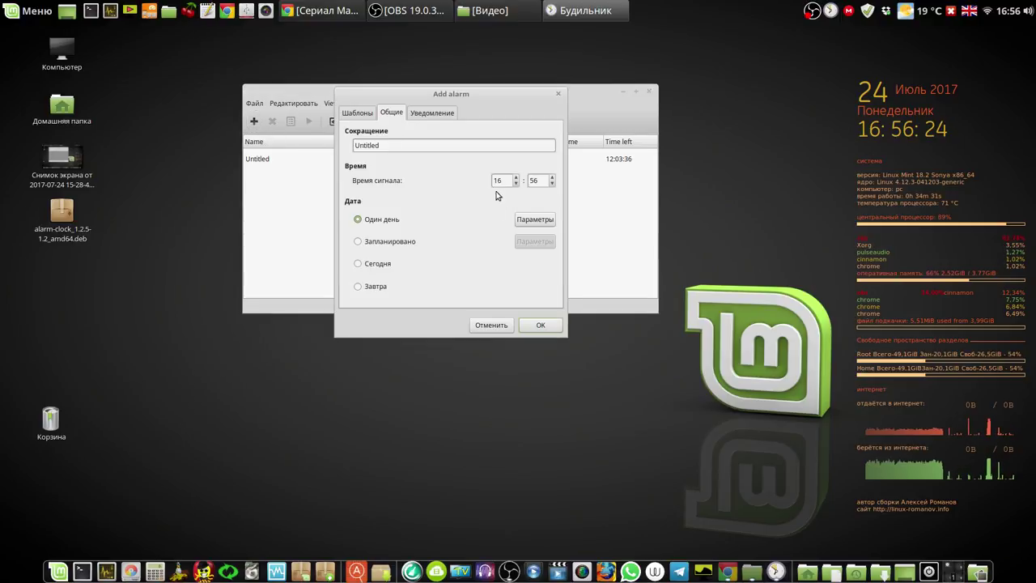
pyautogui.click(552, 178)
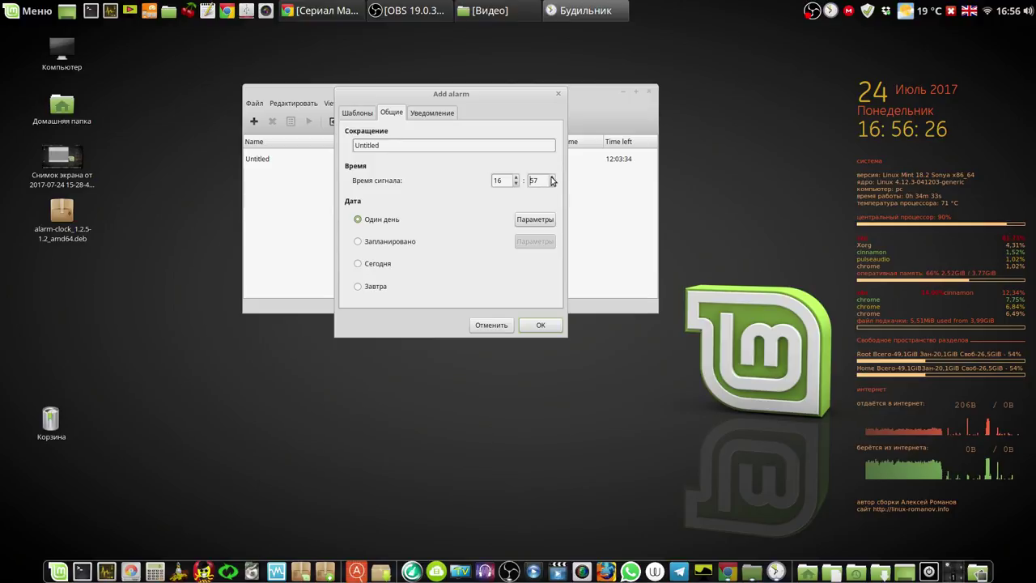
pyautogui.click(543, 325)
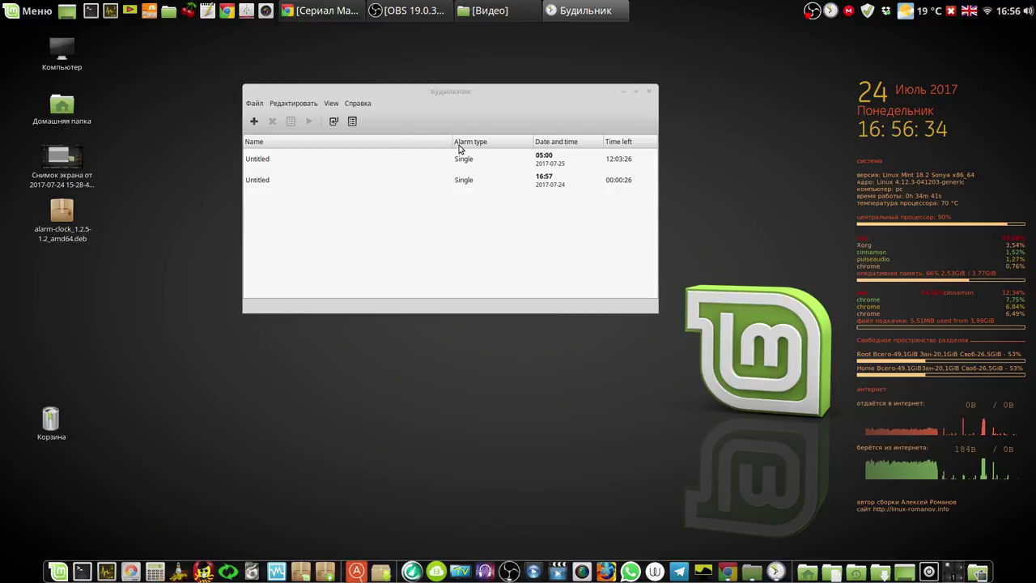
# Save the alarms list to the Музыка folder under the name alarms, using the existing alarms file.
pyautogui.click(259, 106)
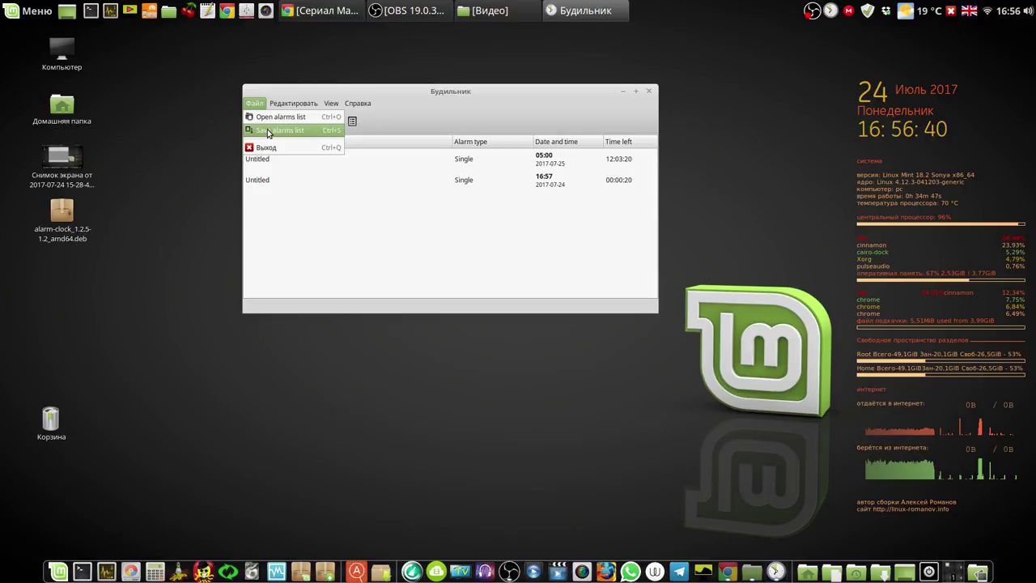
pyautogui.click(269, 132)
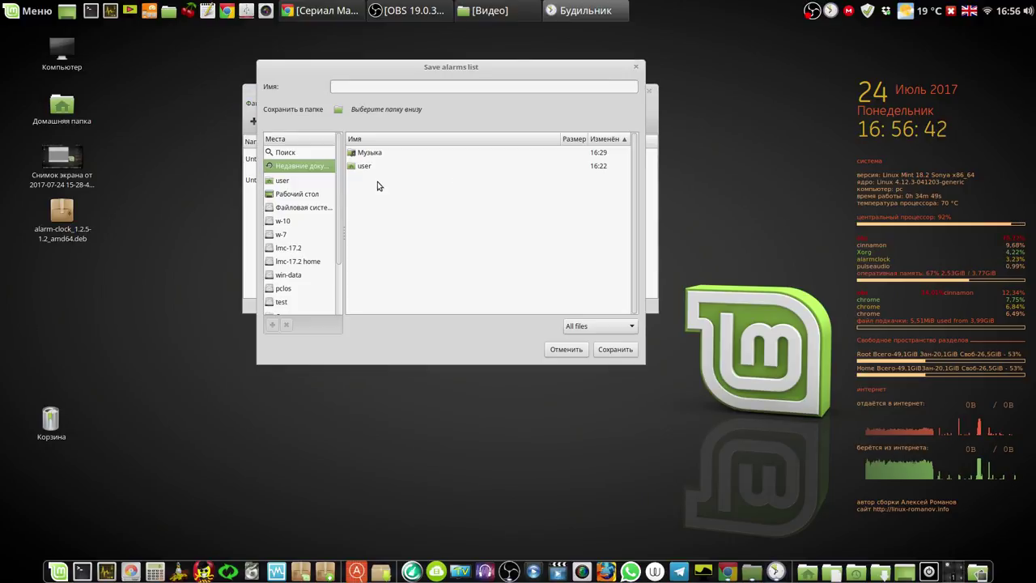
pyautogui.doubleClick(360, 157)
pyautogui.click(368, 154)
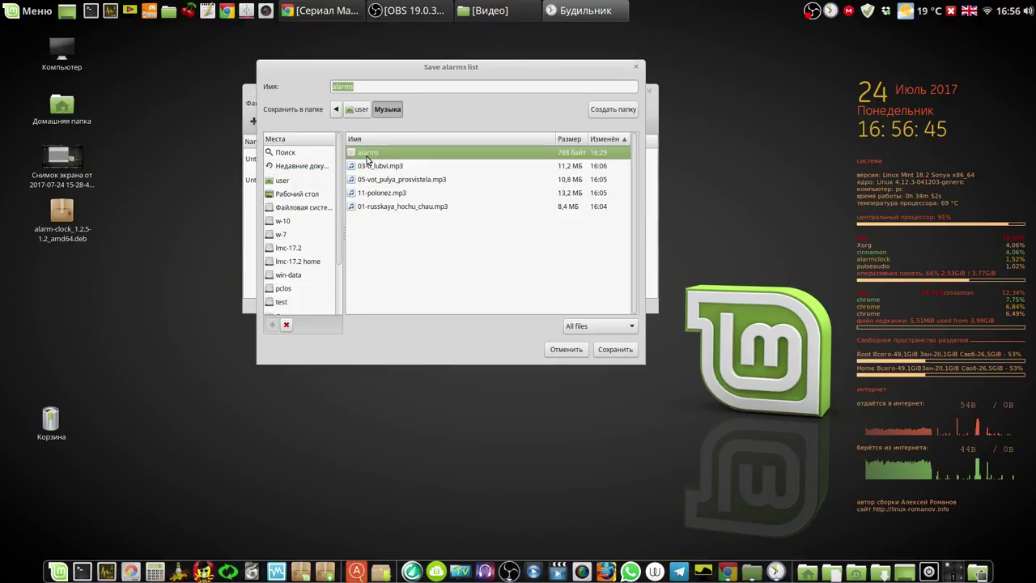
pyautogui.click(612, 351)
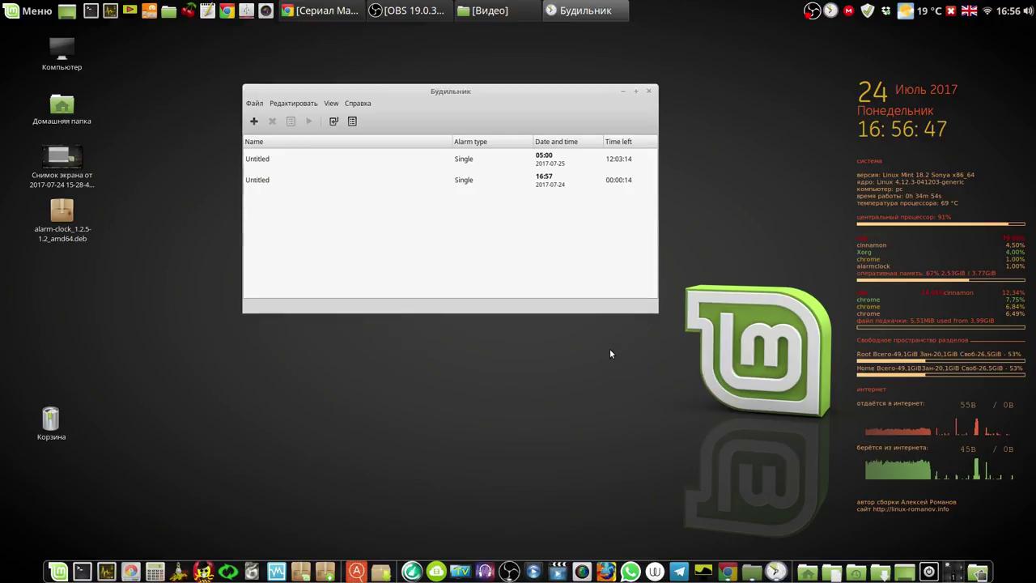
# Hide the alarm clock window and bring it back at 16:57 to dismiss the due alarm.
pyautogui.click(651, 93)
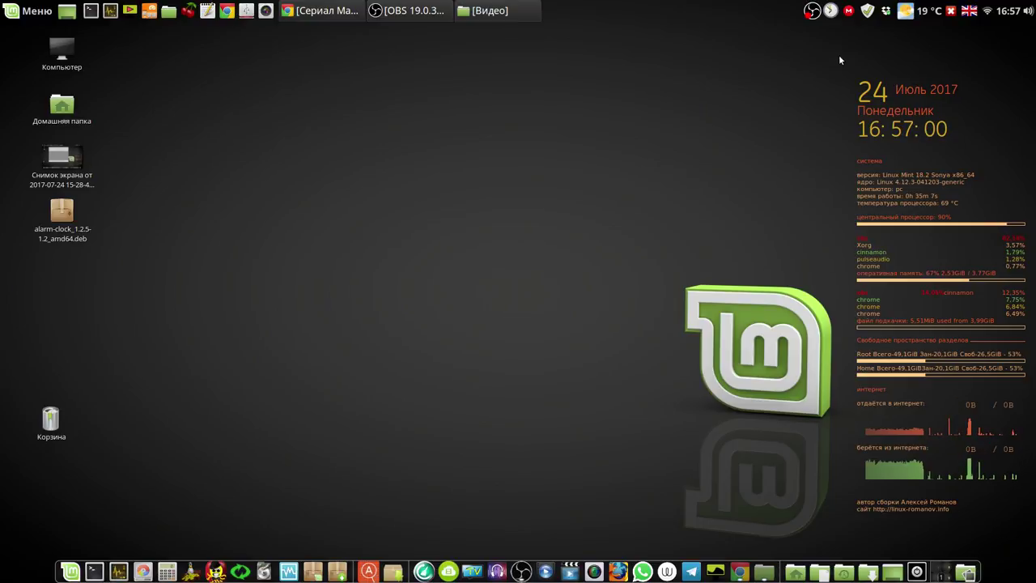
pyautogui.click(830, 11)
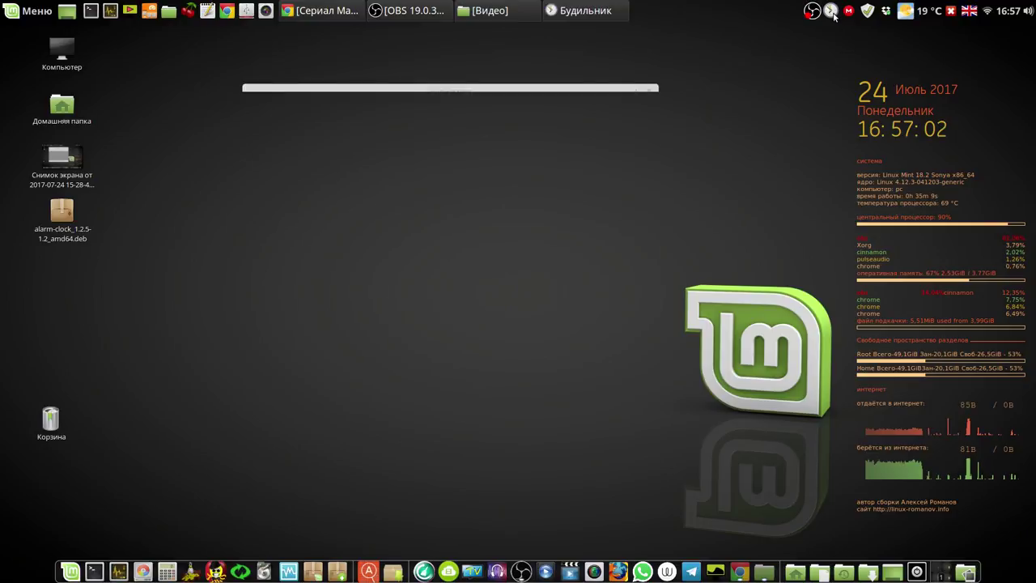
pyautogui.click(327, 120)
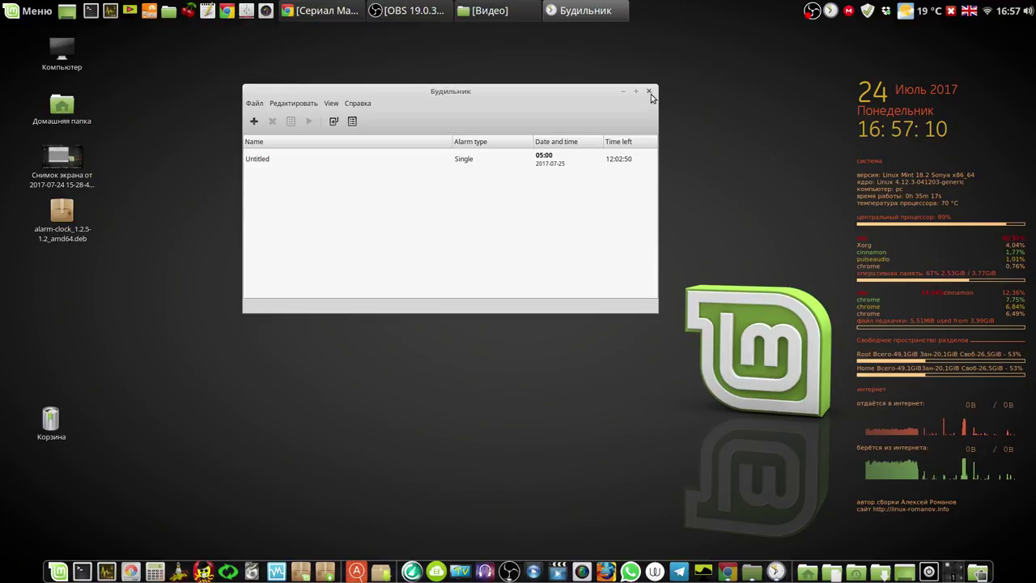
# Examine the date selection for a new single-day alarm without adding the alarm.
pyautogui.click(254, 122)
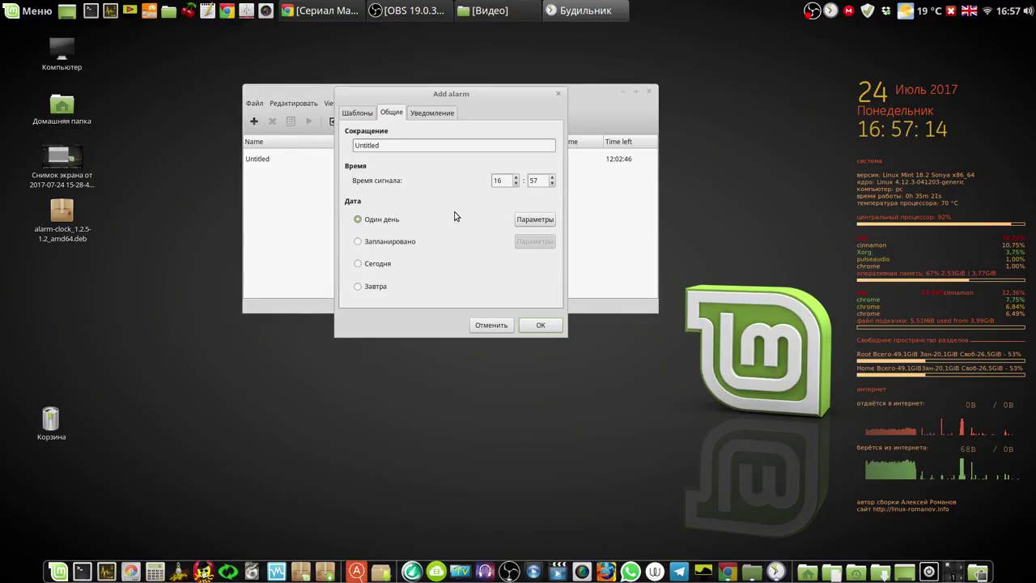
pyautogui.click(539, 220)
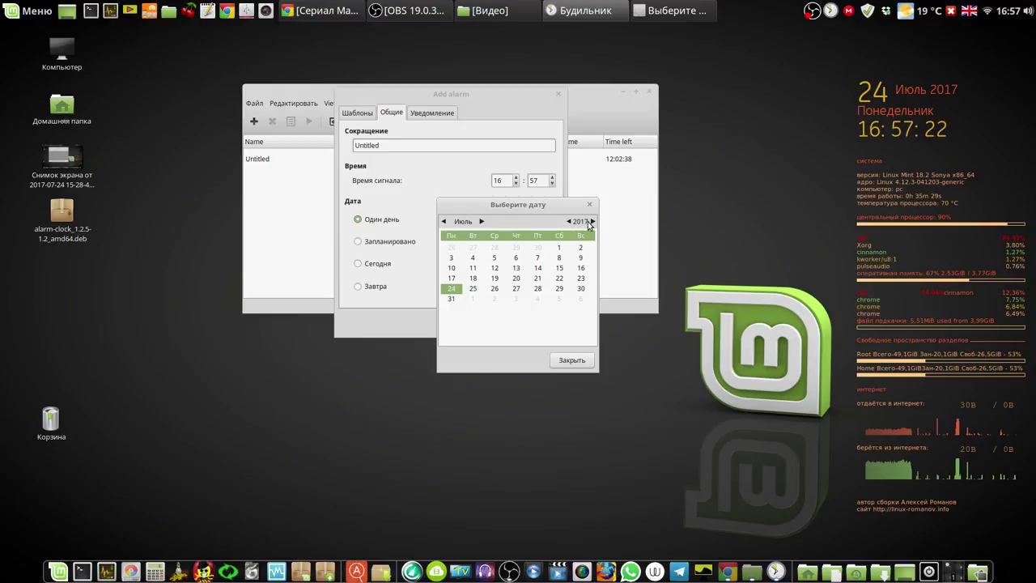
pyautogui.click(583, 361)
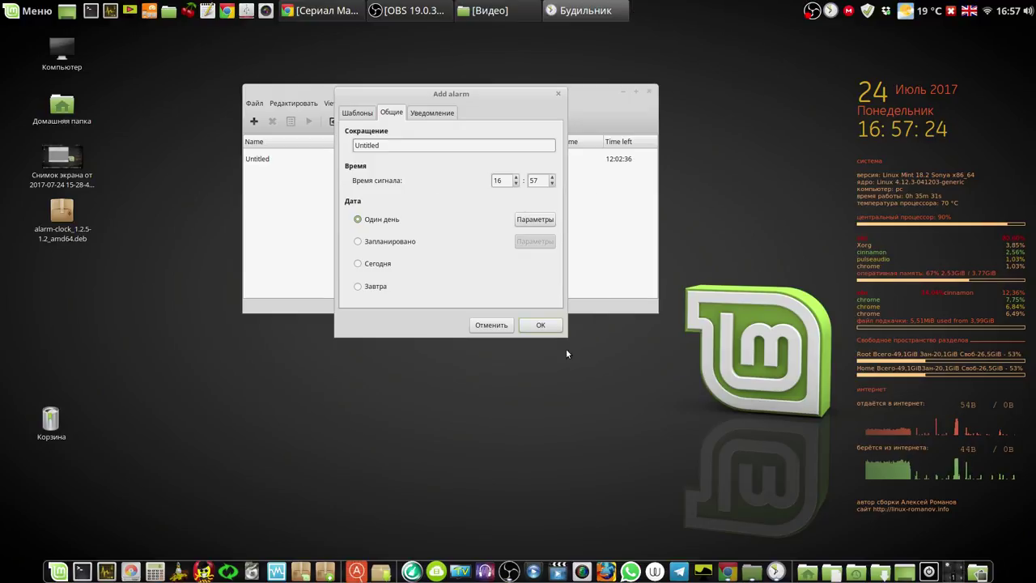
pyautogui.click(491, 325)
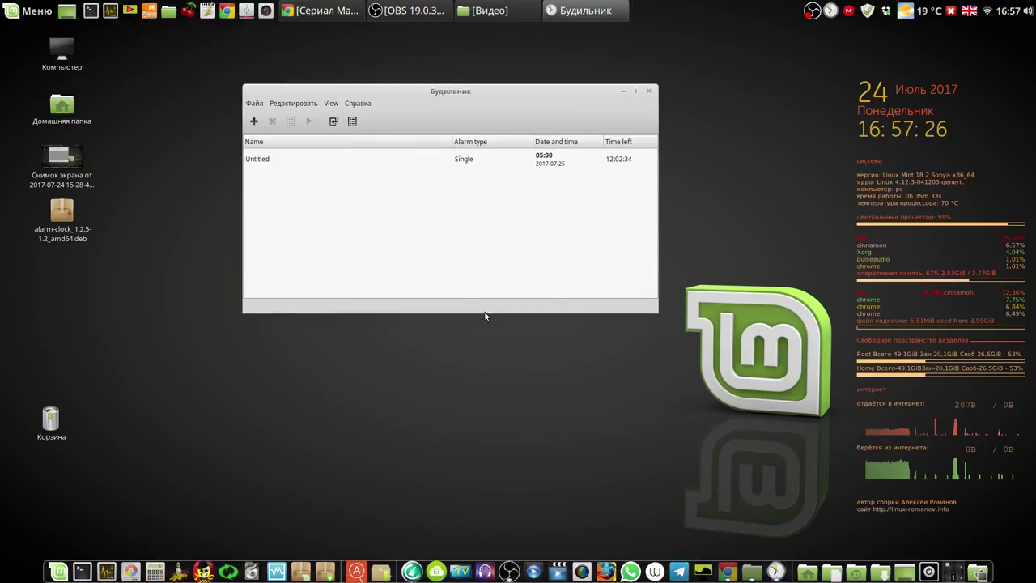
# Look over the commands for opening and saving alarms lists, and close the alarm clock window.
pyautogui.click(257, 105)
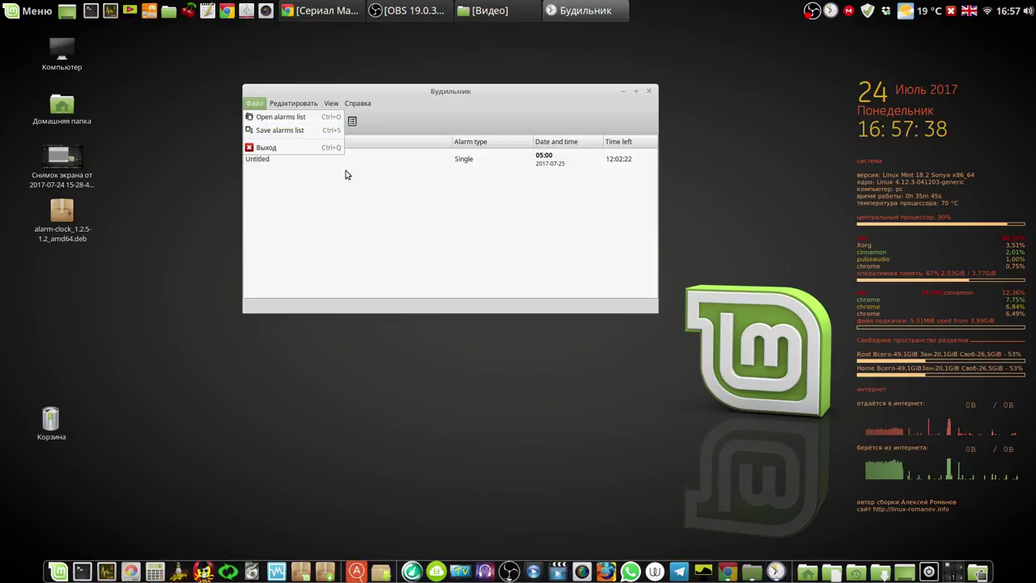
pyautogui.click(387, 188)
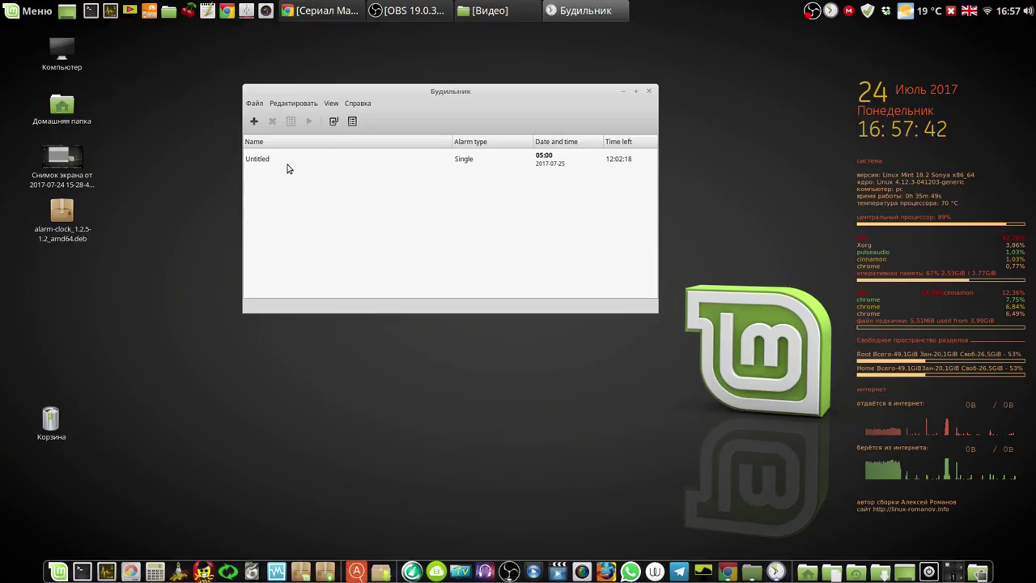
pyautogui.click(652, 94)
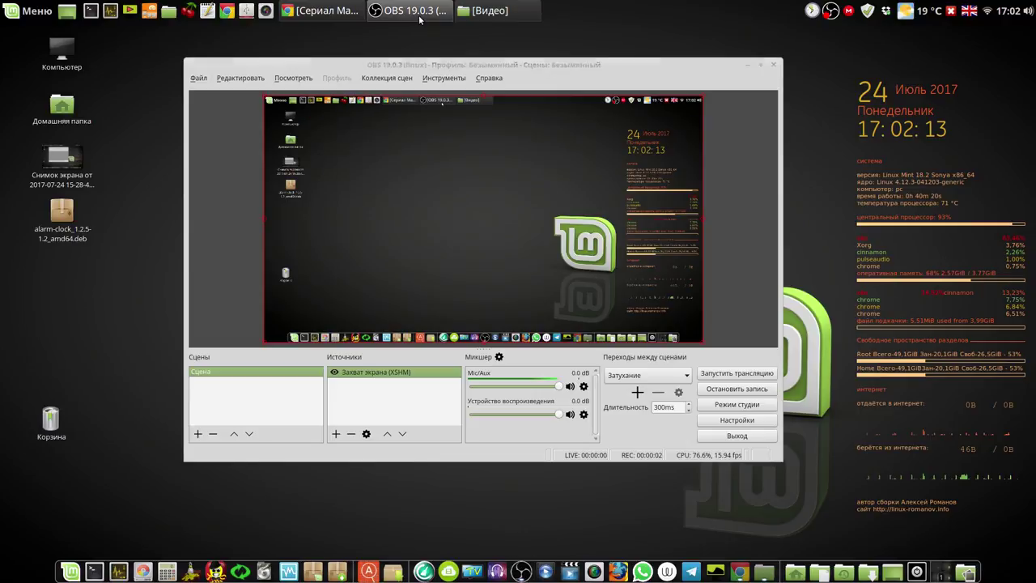
# Switch to OBS and examine its output settings for streaming, recording and audio tracks.
pyautogui.click(417, 18)
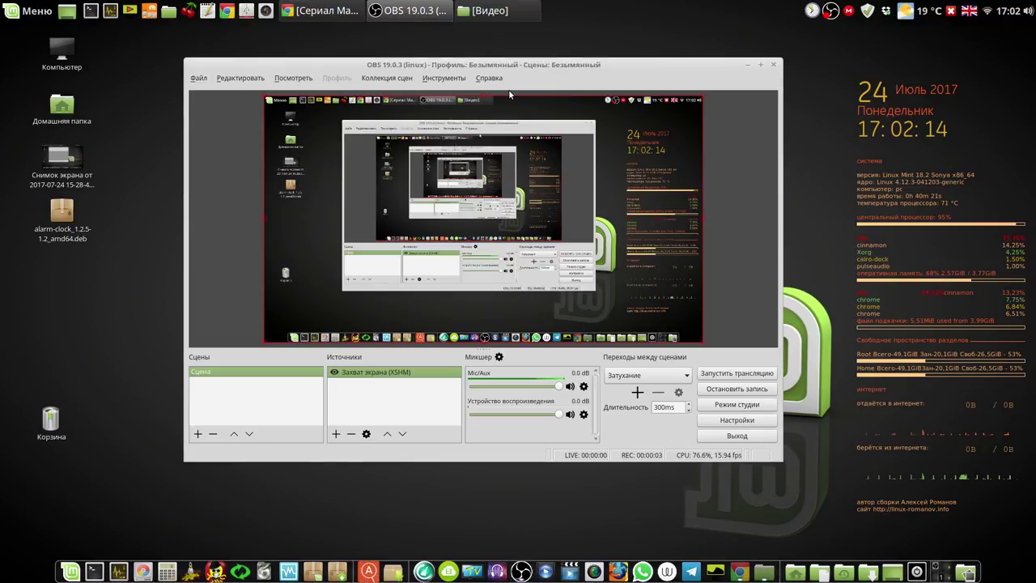
pyautogui.click(732, 422)
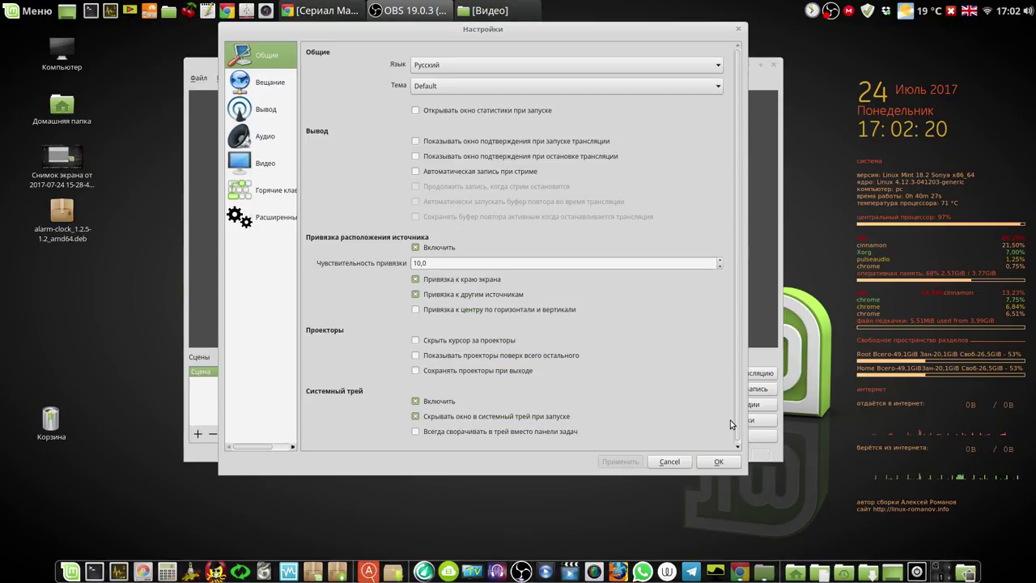
pyautogui.click(259, 111)
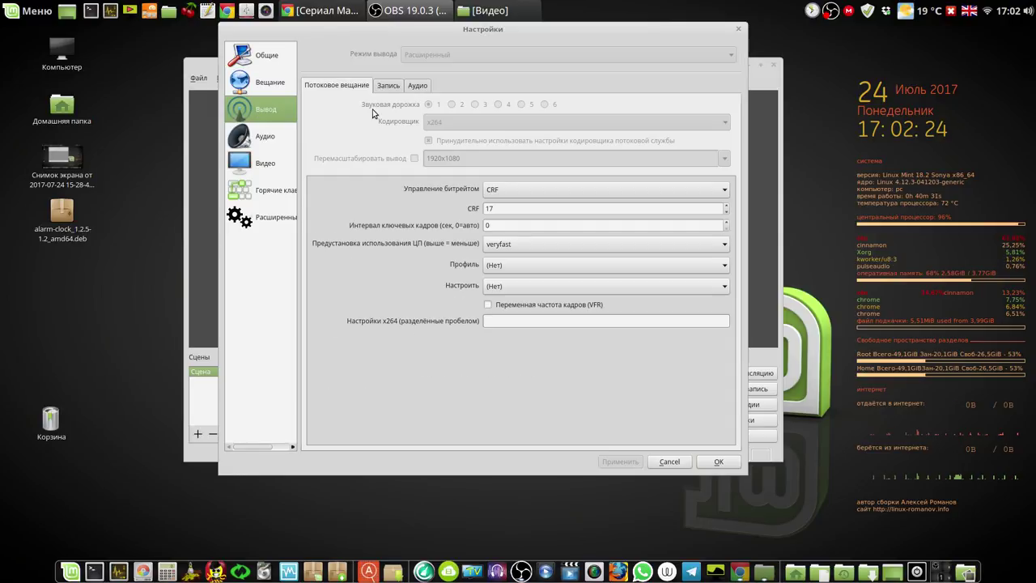
pyautogui.click(390, 85)
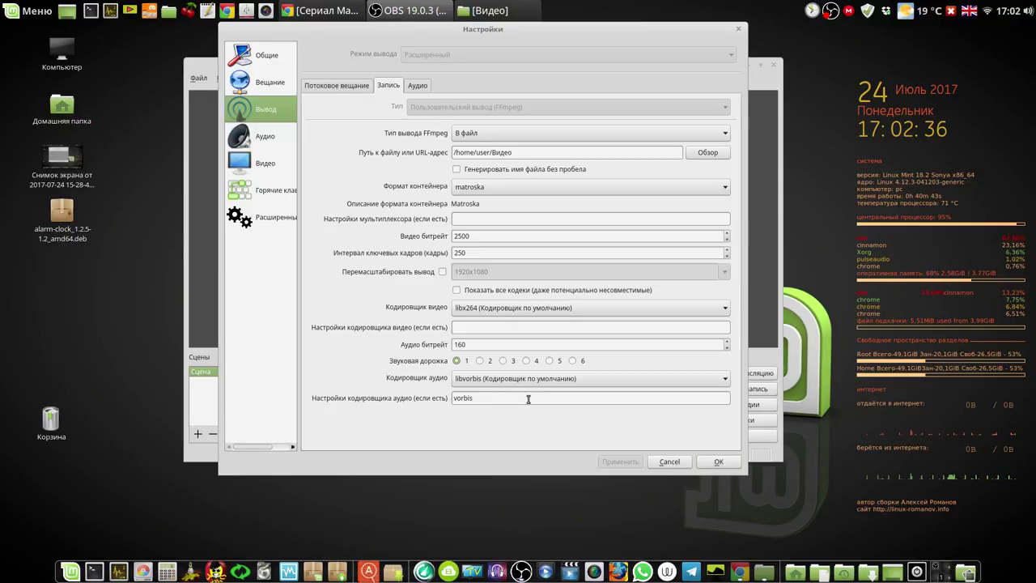
pyautogui.click(421, 89)
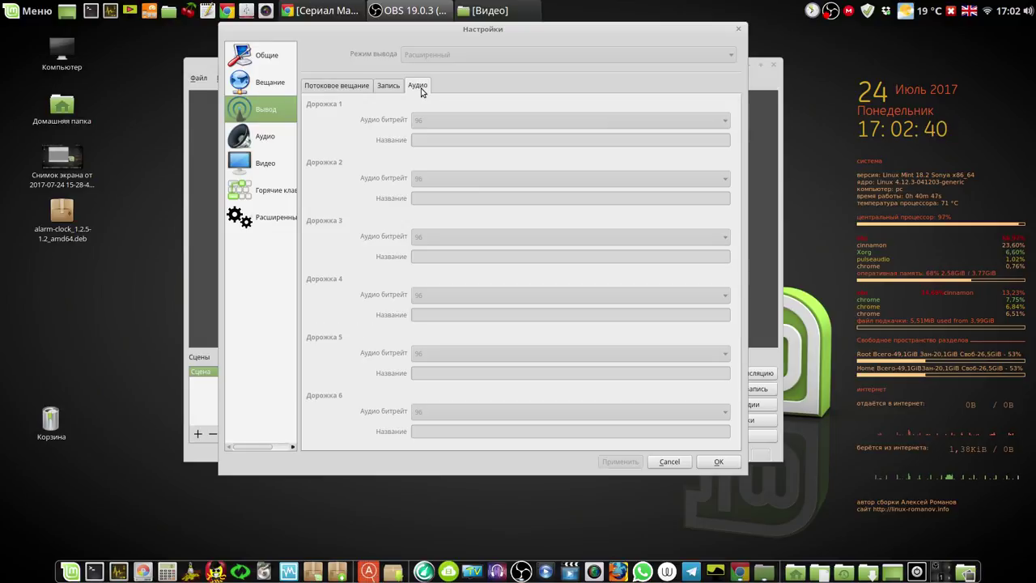
pyautogui.click(391, 86)
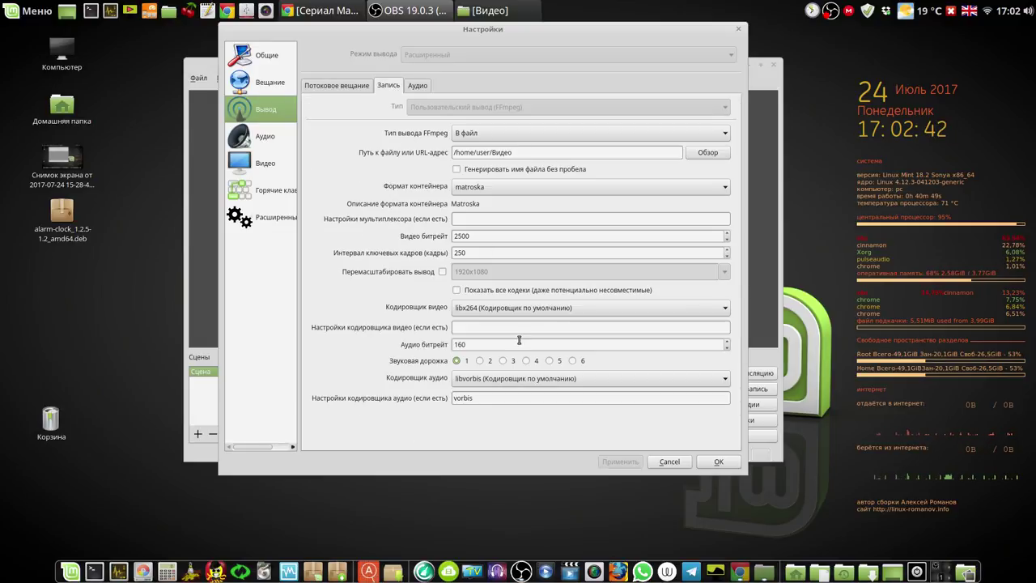